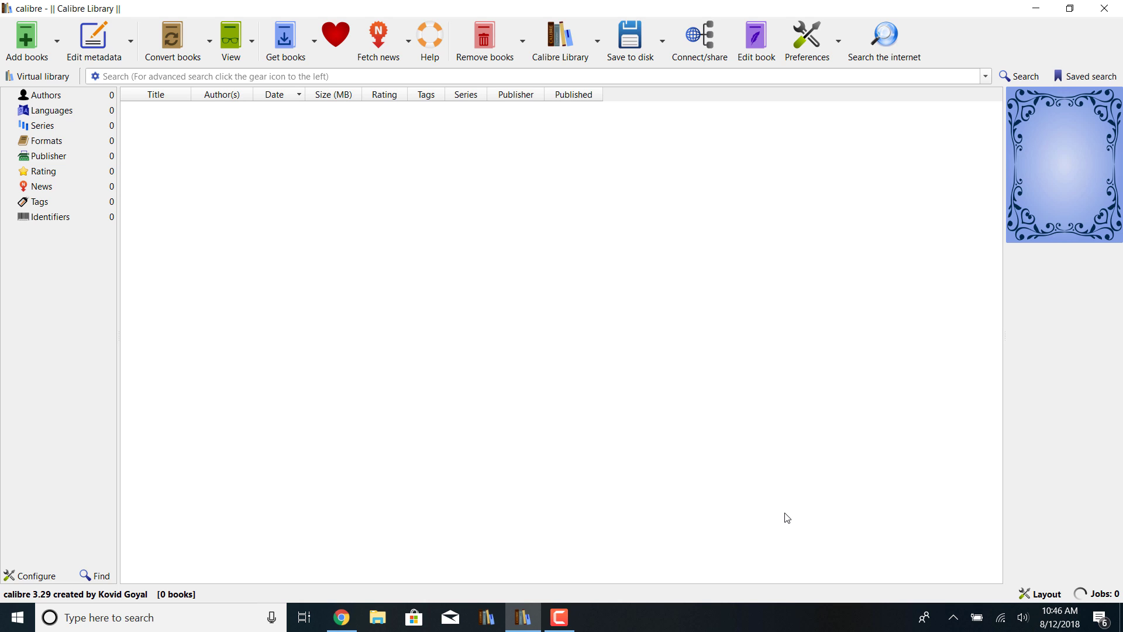
# Step: Switch to Chrome and review the DeDRM_tools releases page on GitHub, examining the v6.6.1 download files
pyautogui.click(341, 617)
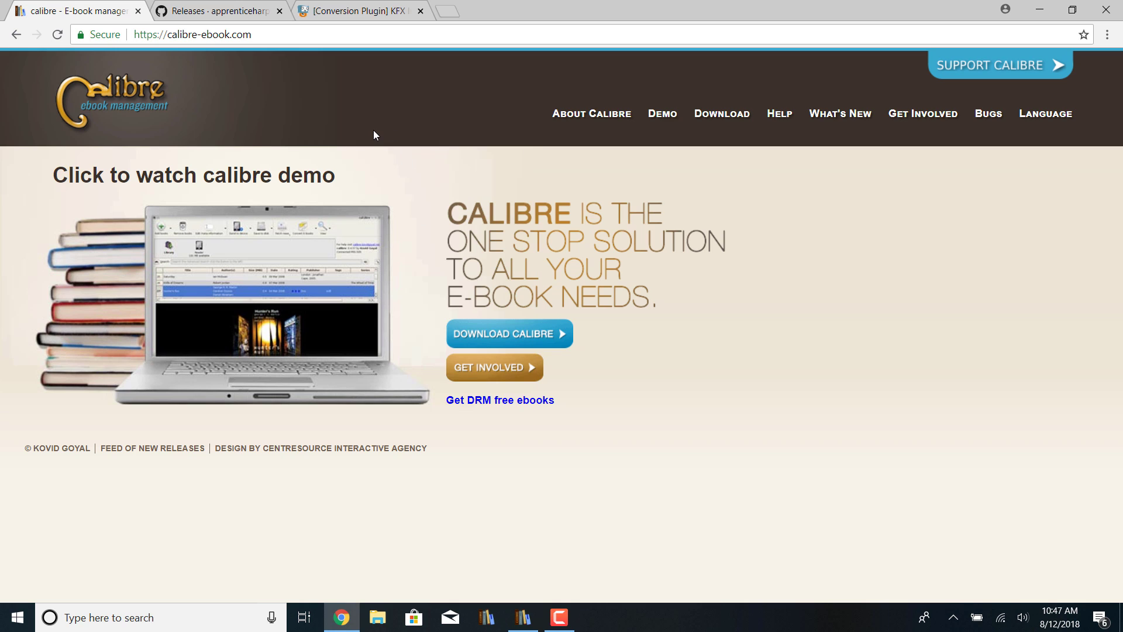
pyautogui.click(253, 10)
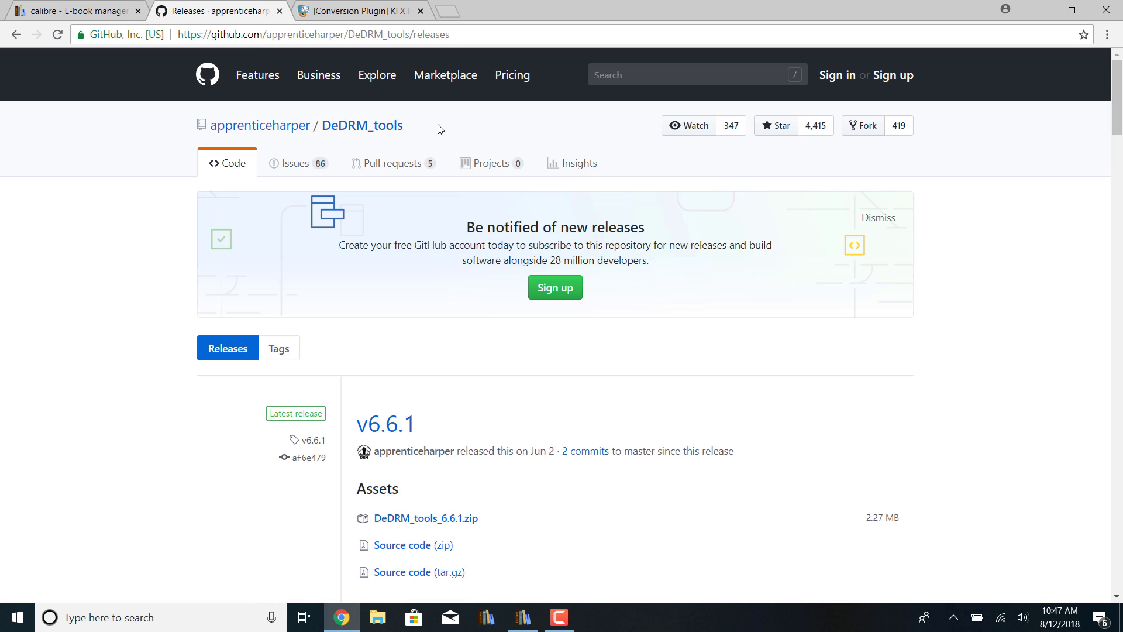
pyautogui.scroll(-3, 440, 129)
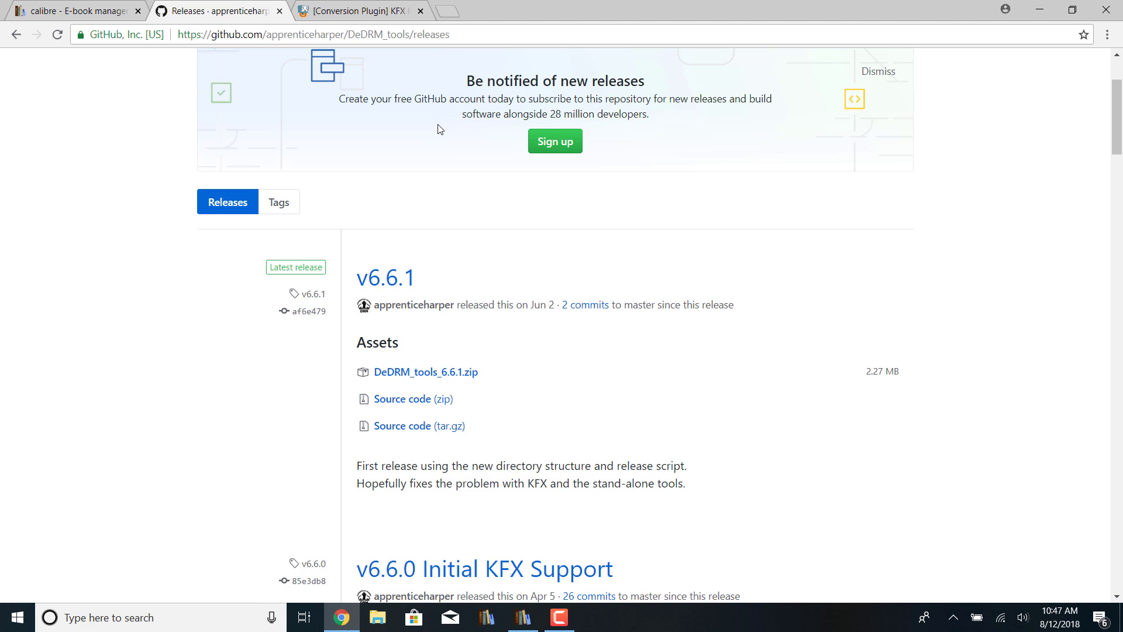
pyautogui.scroll(-1, 439, 129)
pyautogui.scroll(3, 441, 132)
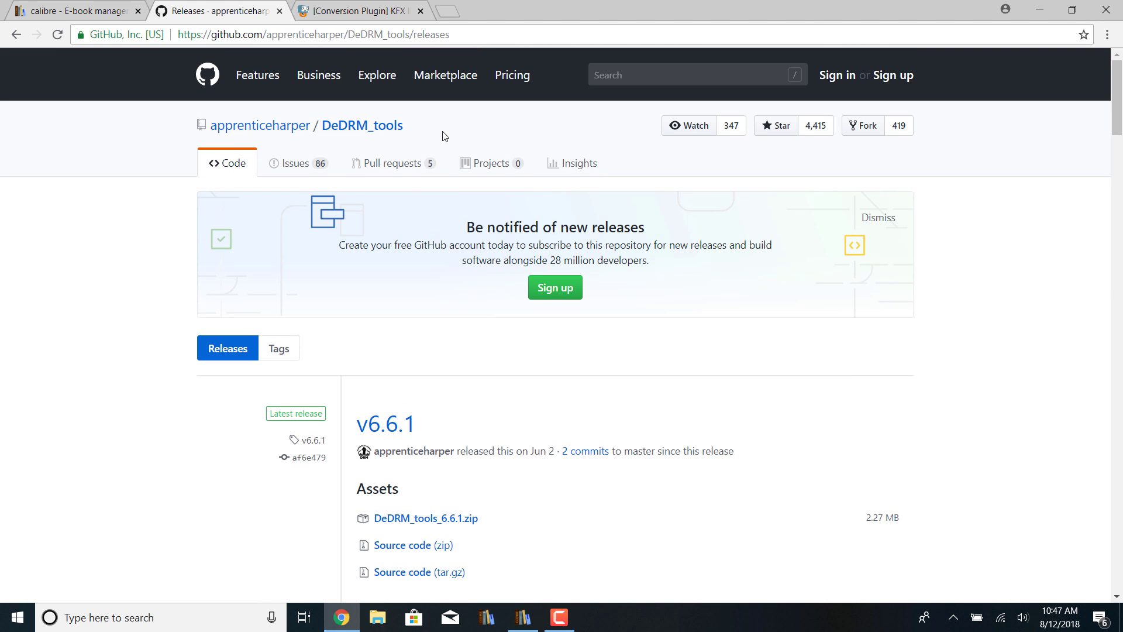
pyautogui.scroll(-3, 444, 135)
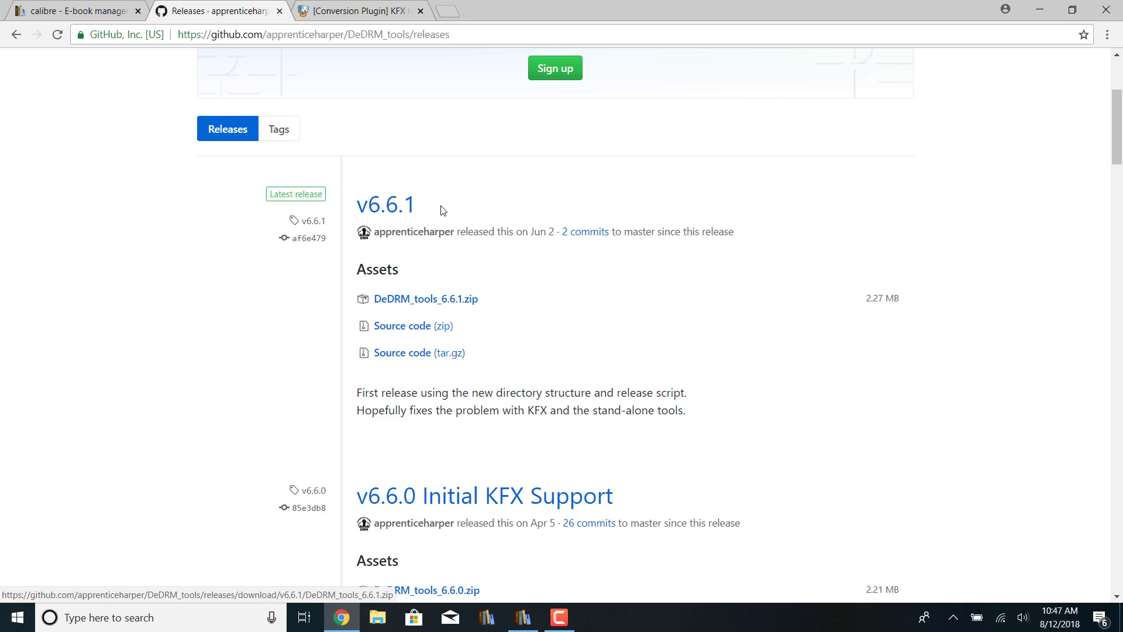
# Step: Look through the KFX Input conversion plugin thread on MobileRead to find the attached plugin archive
pyautogui.click(369, 9)
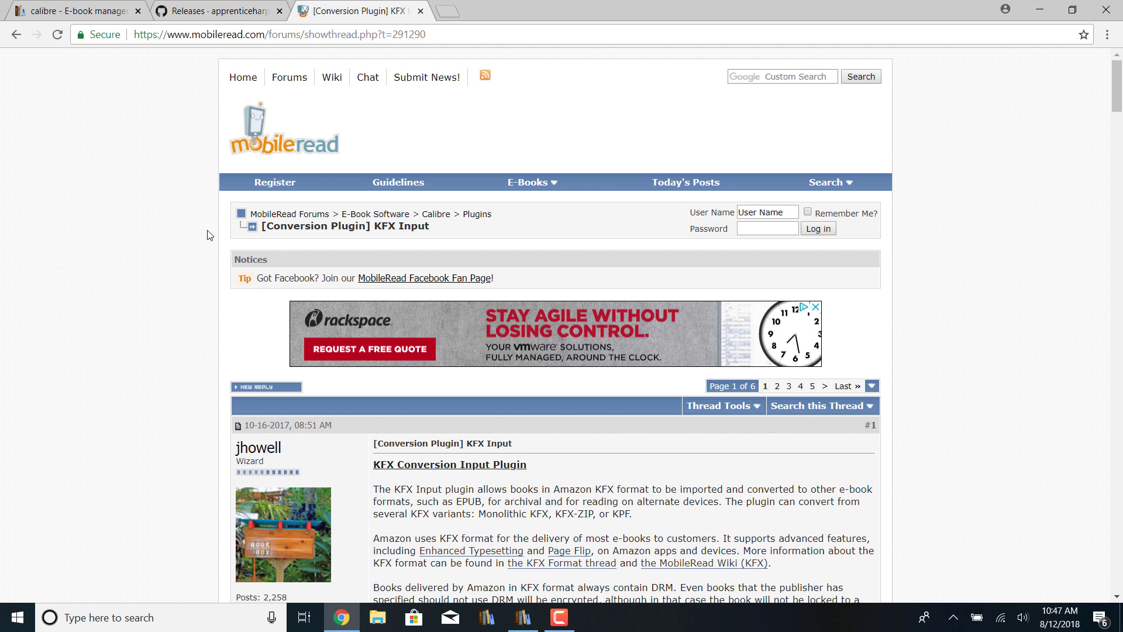
pyautogui.scroll(-15, 208, 235)
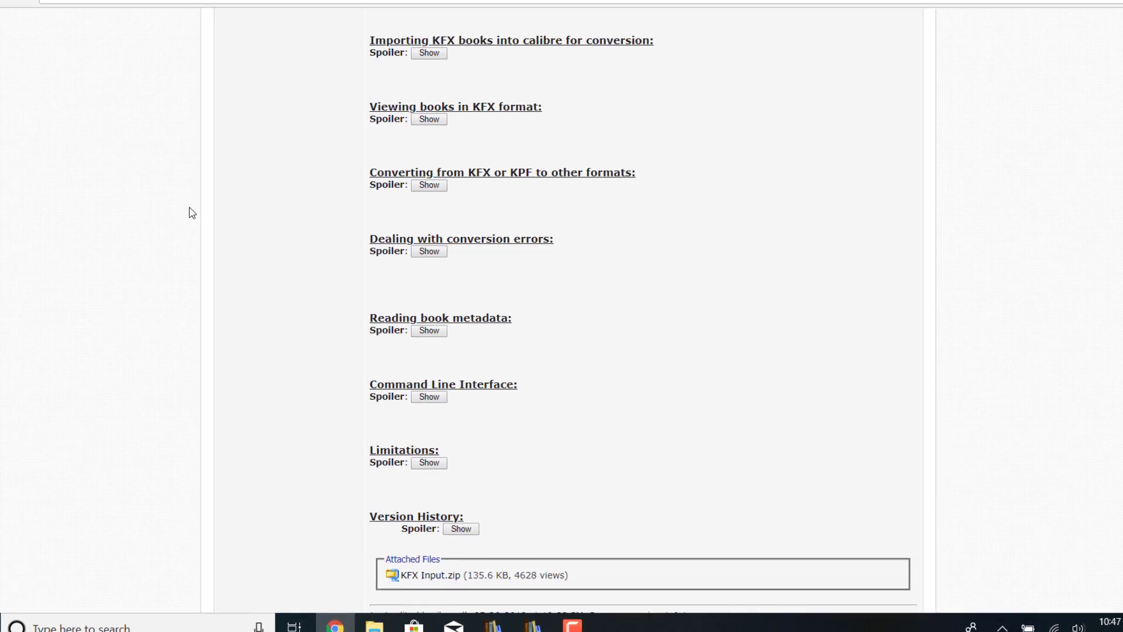
pyautogui.scroll(-2, 190, 210)
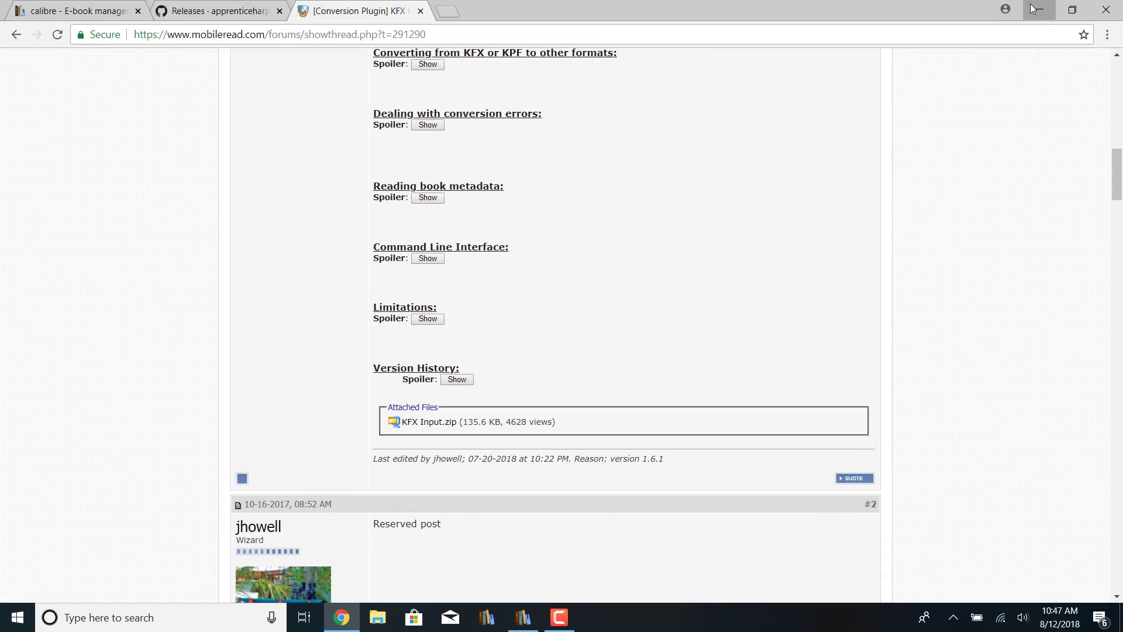
# Step: Go to the desktop and examine the contents of the B000SKB7I6_EBOK folder, then close it
pyautogui.click(1031, 7)
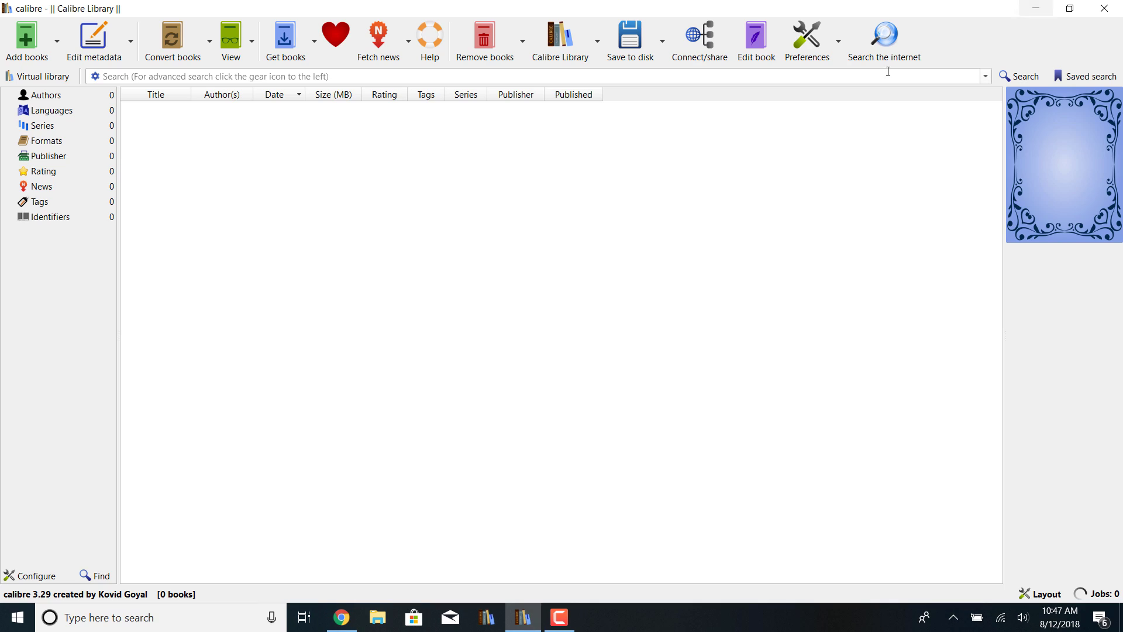
pyautogui.click(1032, 7)
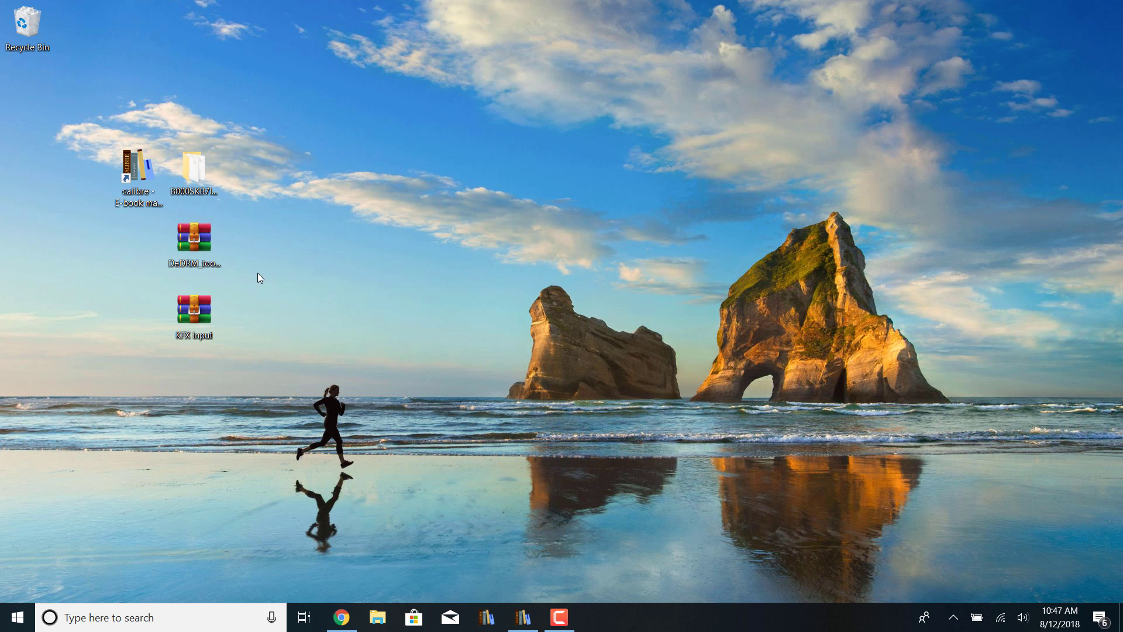
pyautogui.click(205, 187)
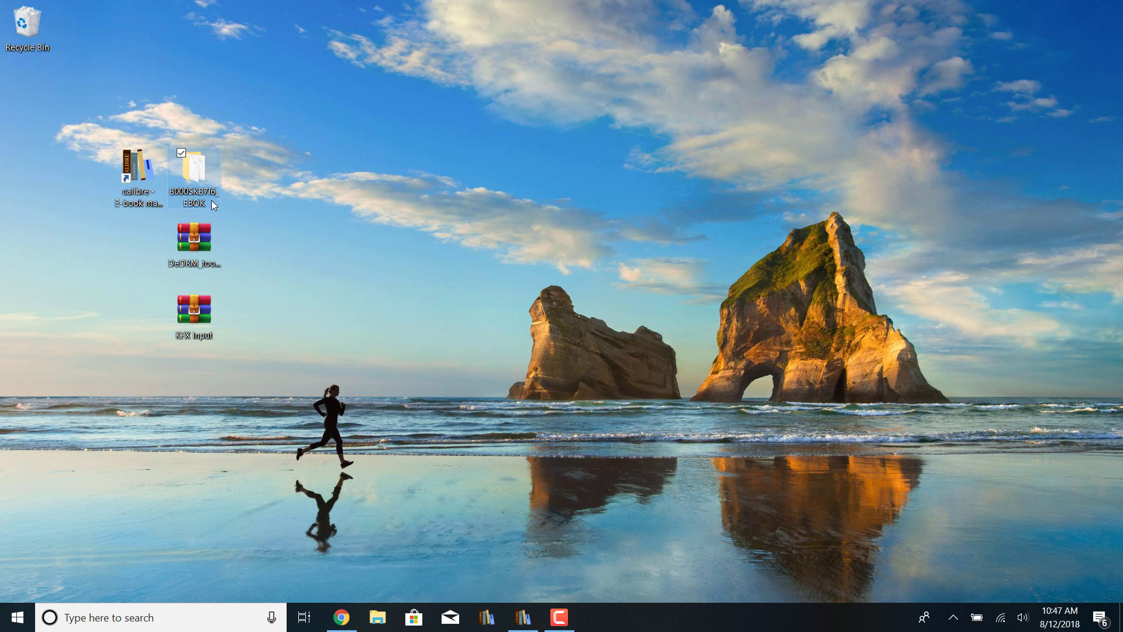
pyautogui.doubleClick(211, 200)
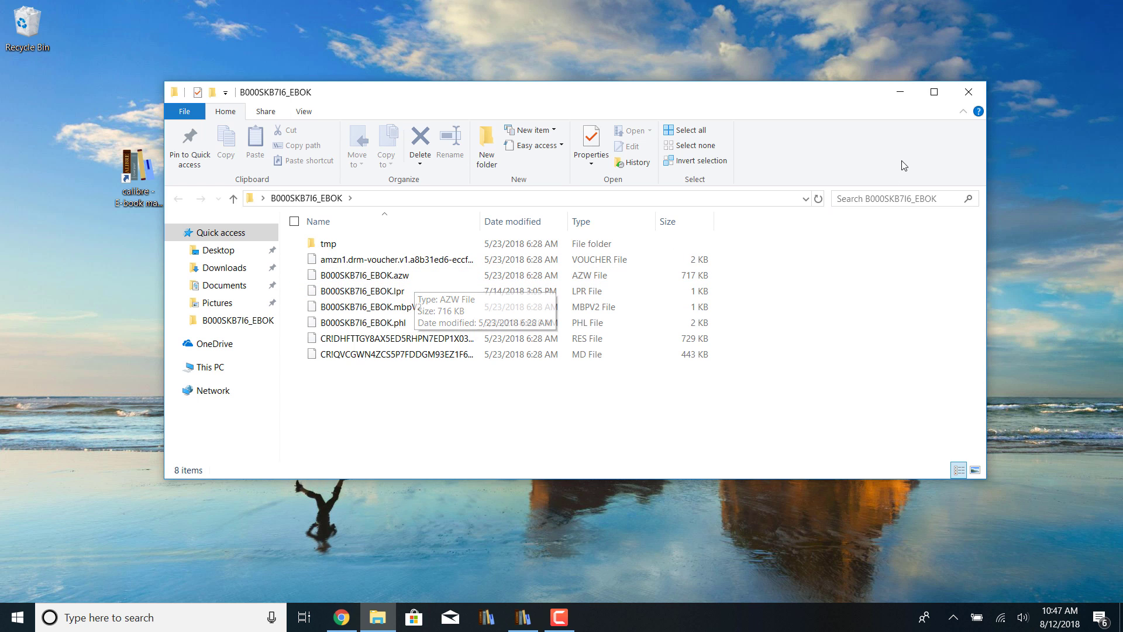
pyautogui.click(968, 92)
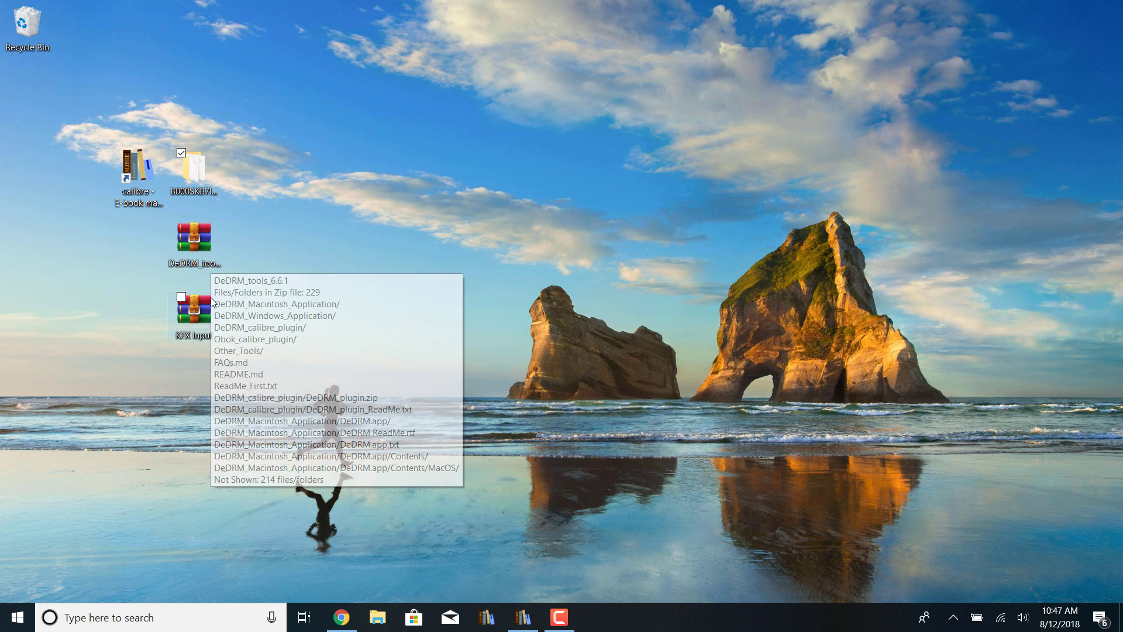
# Step: Extract the DeDRM_tools_6.6.1 archive into its own desktop folder and put that folder in the archive's former place
pyautogui.click(211, 268)
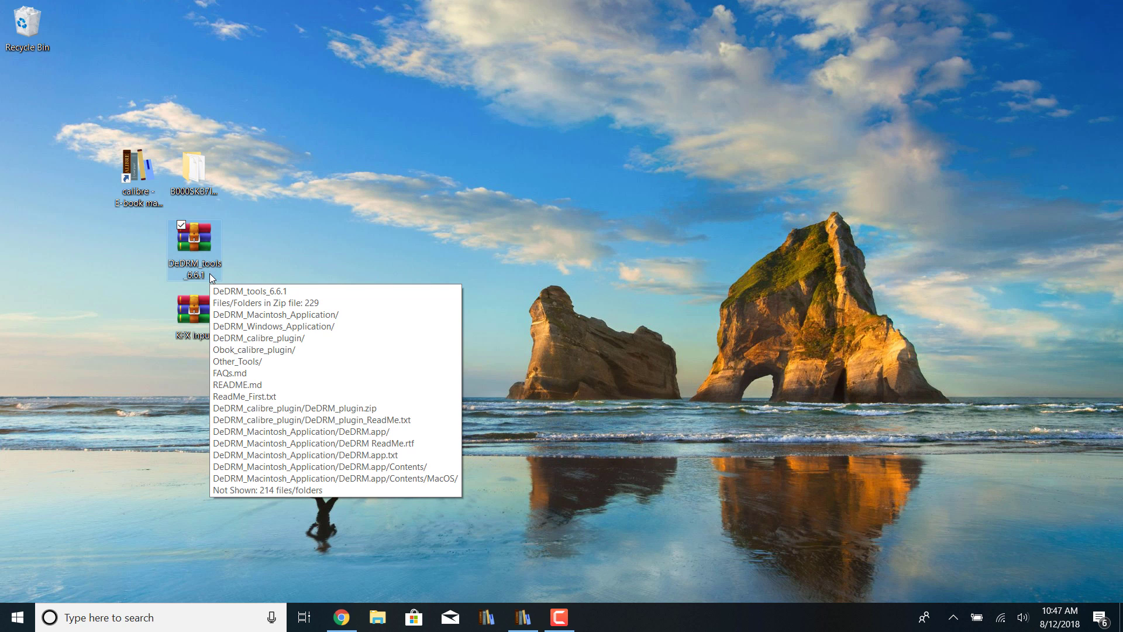
pyautogui.rightClick(208, 265)
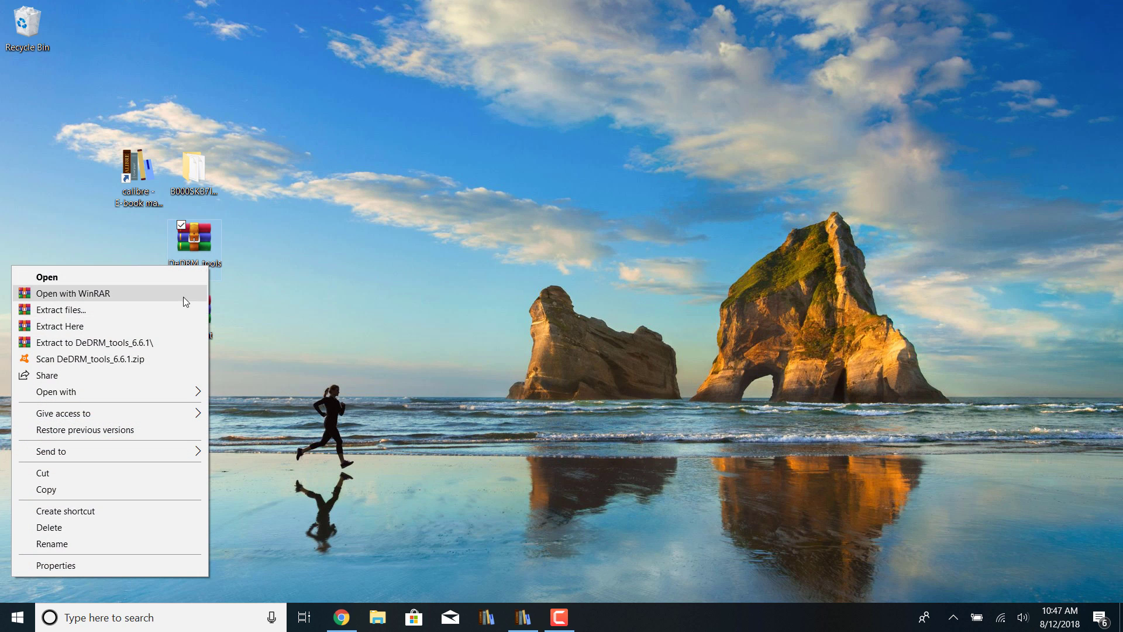
pyautogui.click(163, 342)
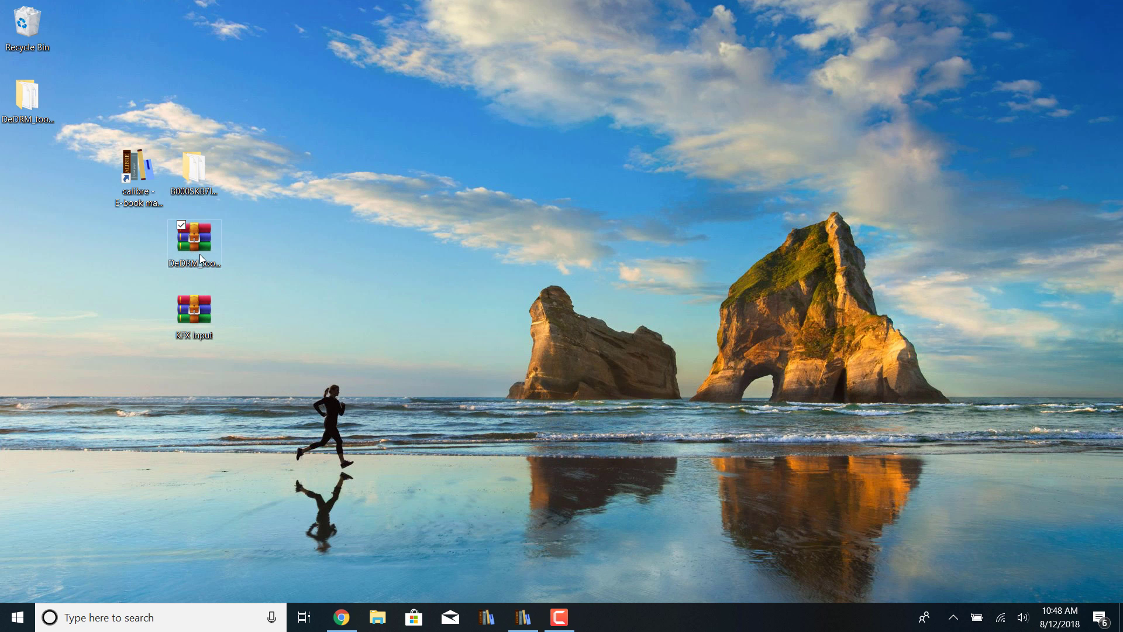
pyautogui.moveTo(200, 258); pyautogui.dragTo(34, 257)
pyautogui.moveTo(30, 116); pyautogui.dragTo(198, 242)
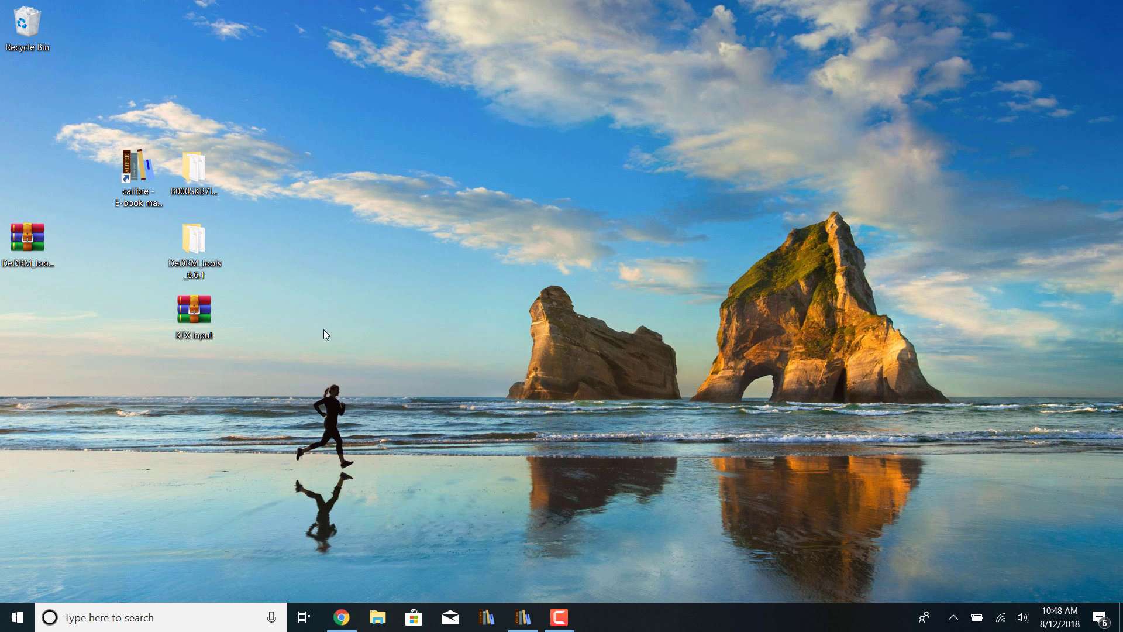
# Step: Switch to calibre and add the book B000SKB7I6_EBOK.azw from the B000SKB7I6_EBOK folder on the desktop
pyautogui.click(530, 617)
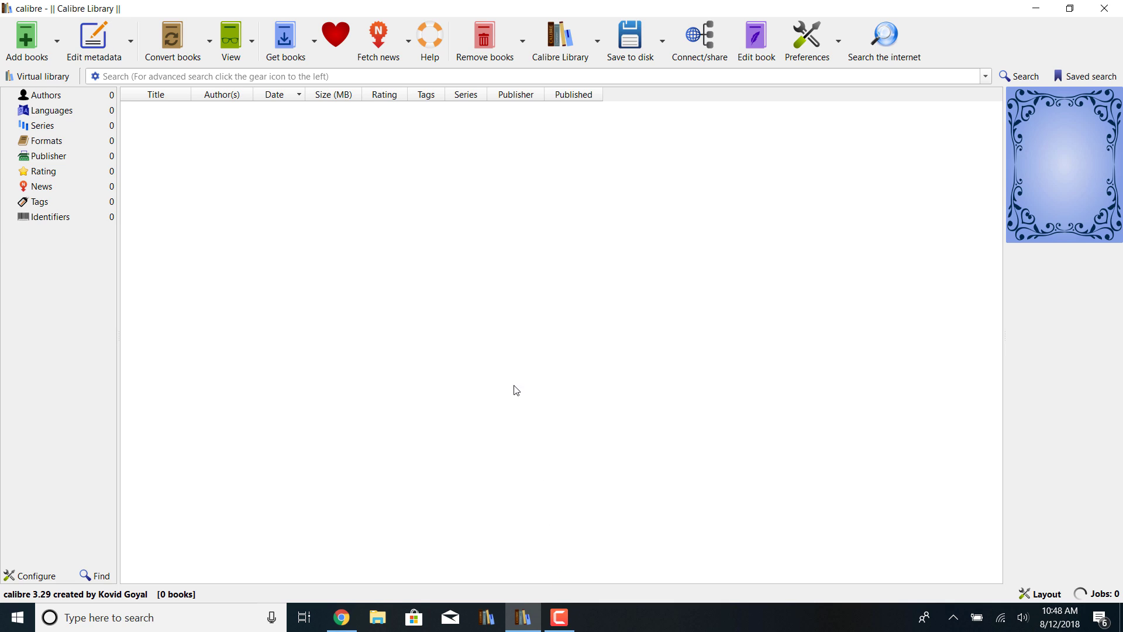
pyautogui.click(32, 44)
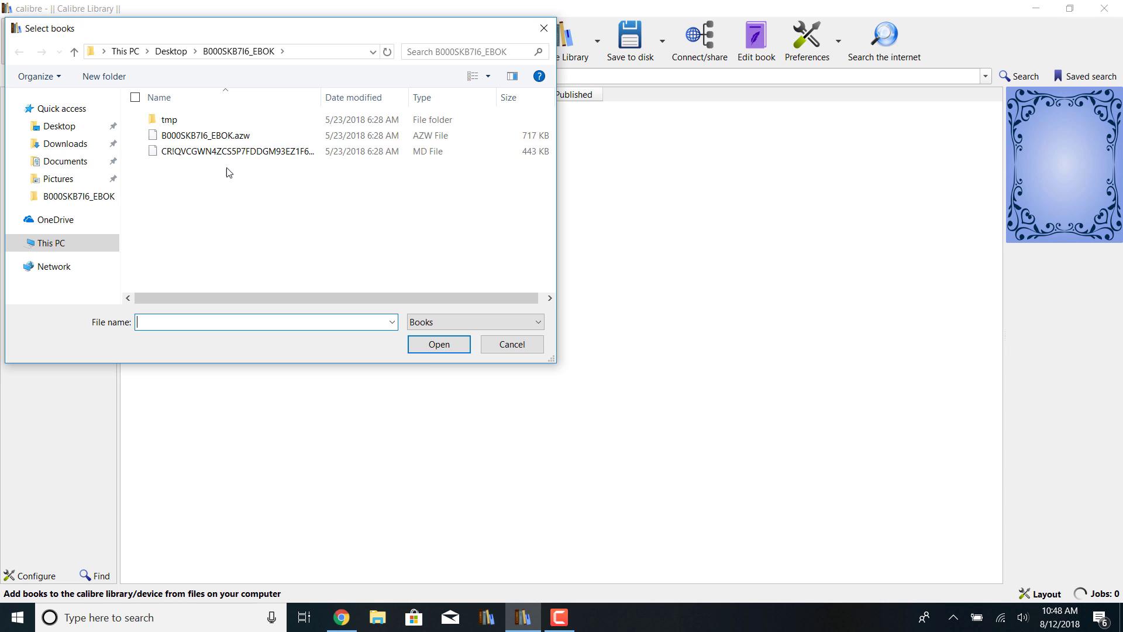
pyautogui.click(80, 241)
pyautogui.scroll(-2, 294, 181)
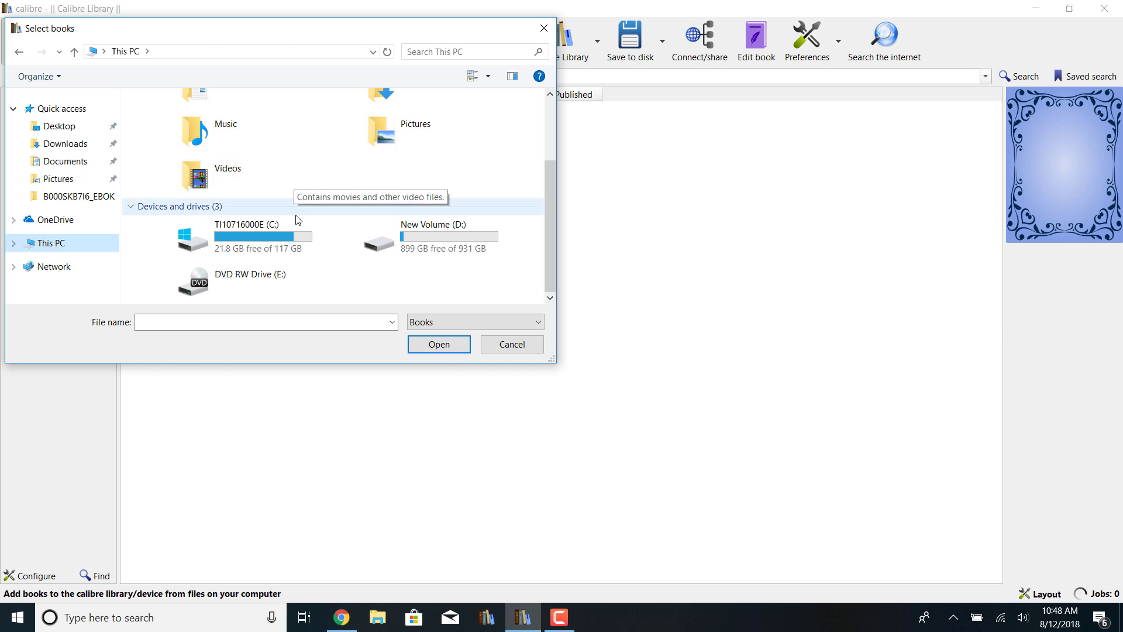
pyautogui.scroll(2, 293, 181)
pyautogui.click(66, 133)
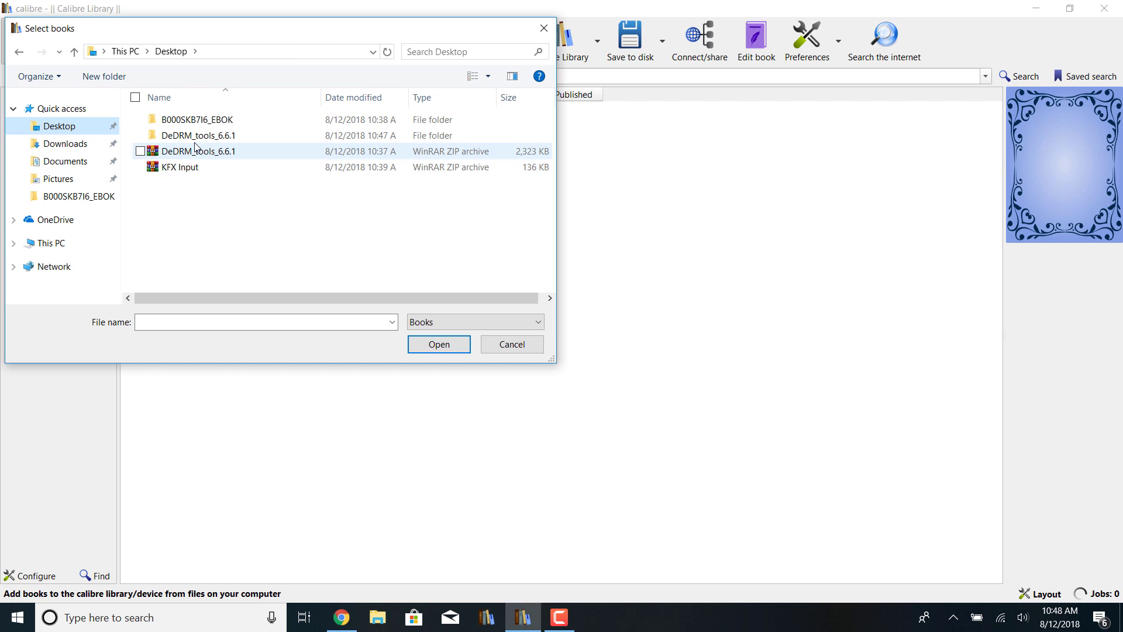
pyautogui.doubleClick(205, 117)
pyautogui.doubleClick(206, 137)
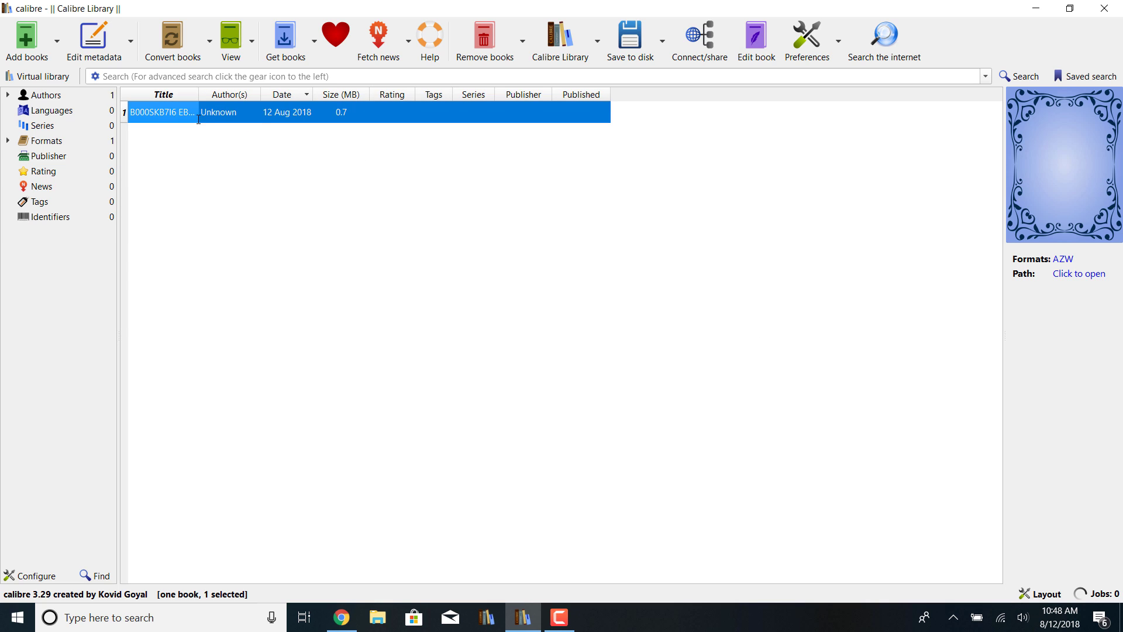
# Step: Remove the B000SKB7I6_EBOK book permanently from the calibre library
pyautogui.click(251, 124)
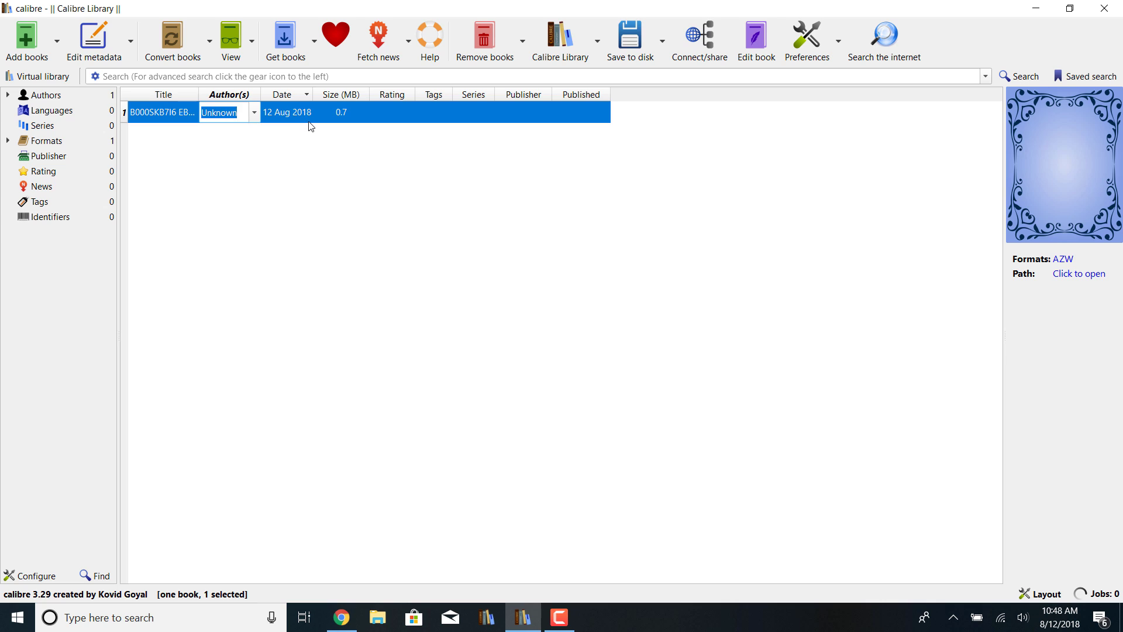
pyautogui.press('Tab')
pyautogui.rightClick(497, 111)
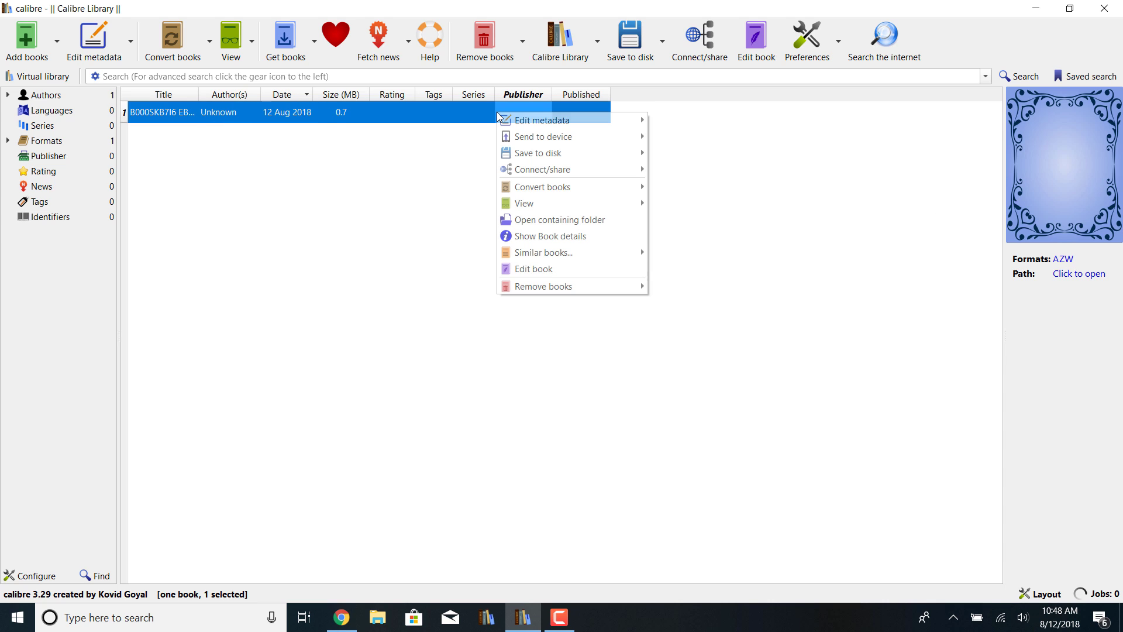
pyautogui.moveTo(554, 287)
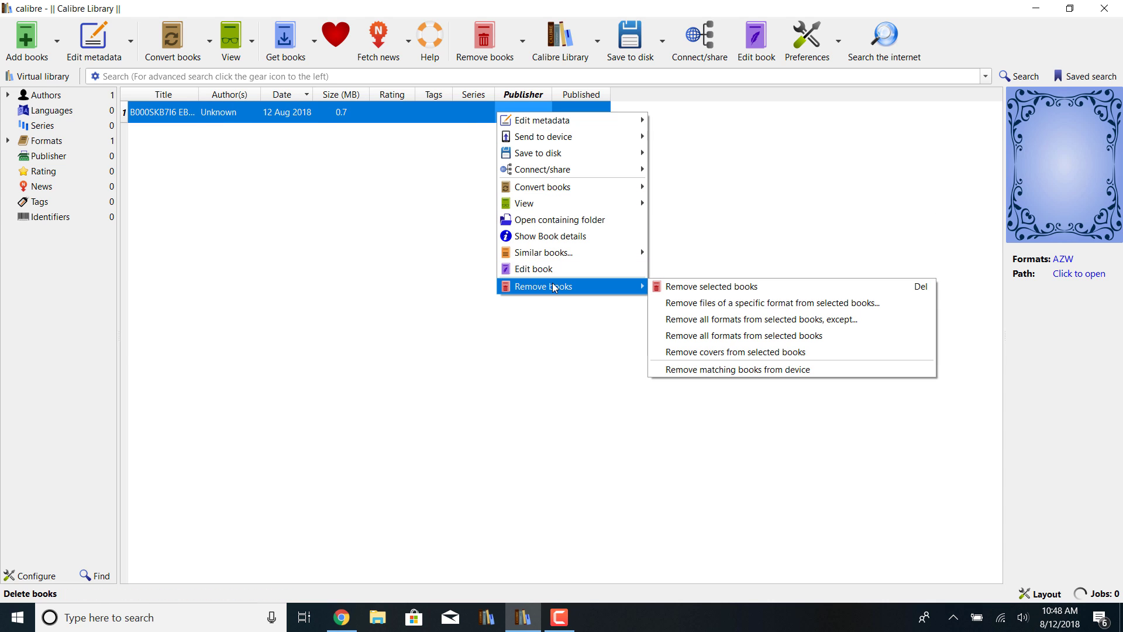
pyautogui.click(672, 287)
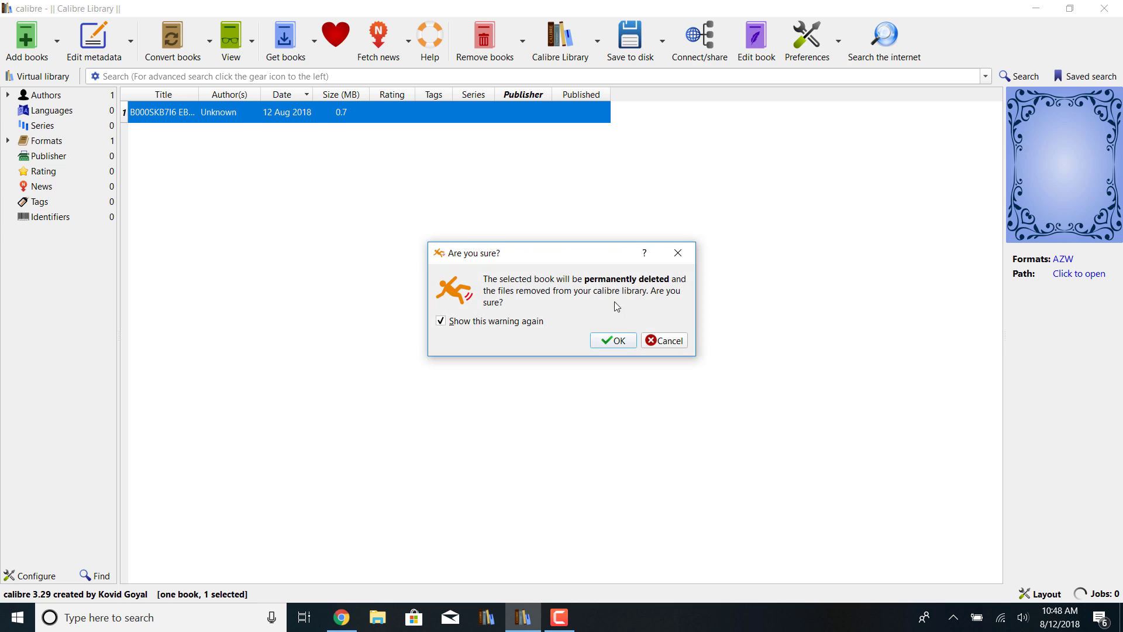
pyautogui.click(614, 341)
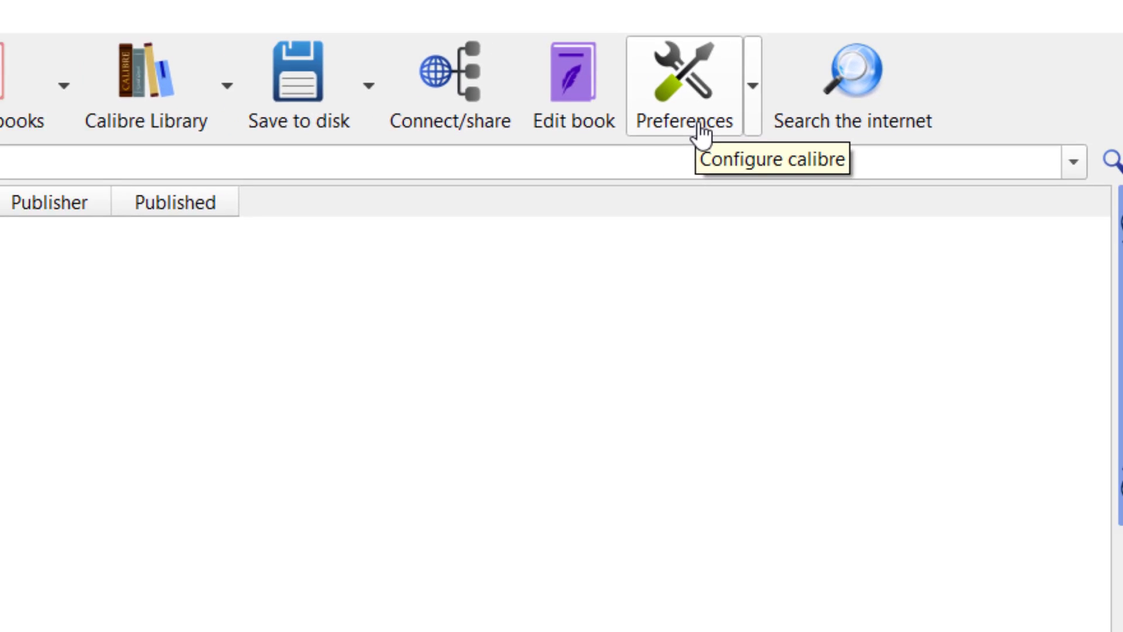
# Step: Open the Plugins section of the calibre preferences
pyautogui.click(668, 146)
pyautogui.scroll(-3, 745, 341)
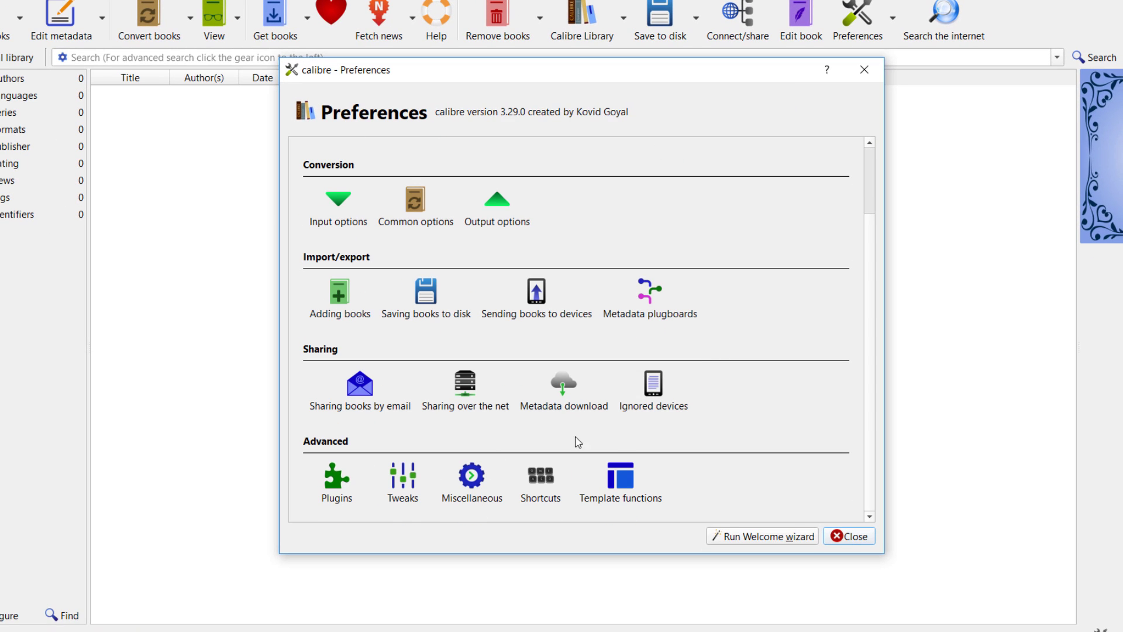
pyautogui.click(360, 495)
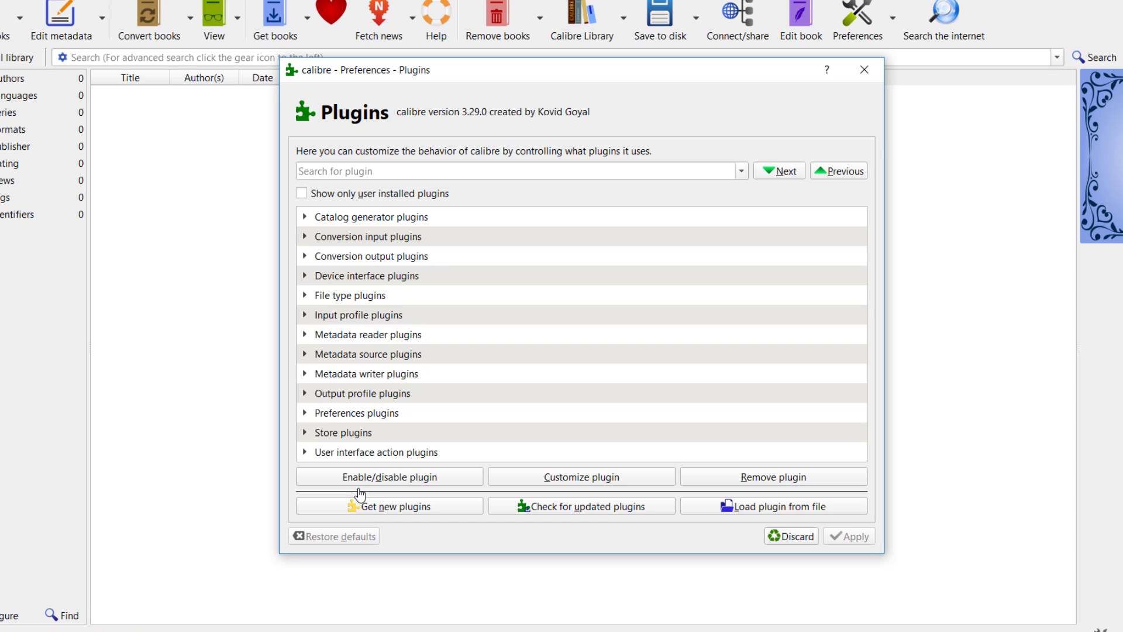
# Step: Install the DeDRM_plugin archive from the DeDRM_calibre_plugin folder inside DeDRM_tools_6.6.1, accepting the security risk
pyautogui.click(725, 507)
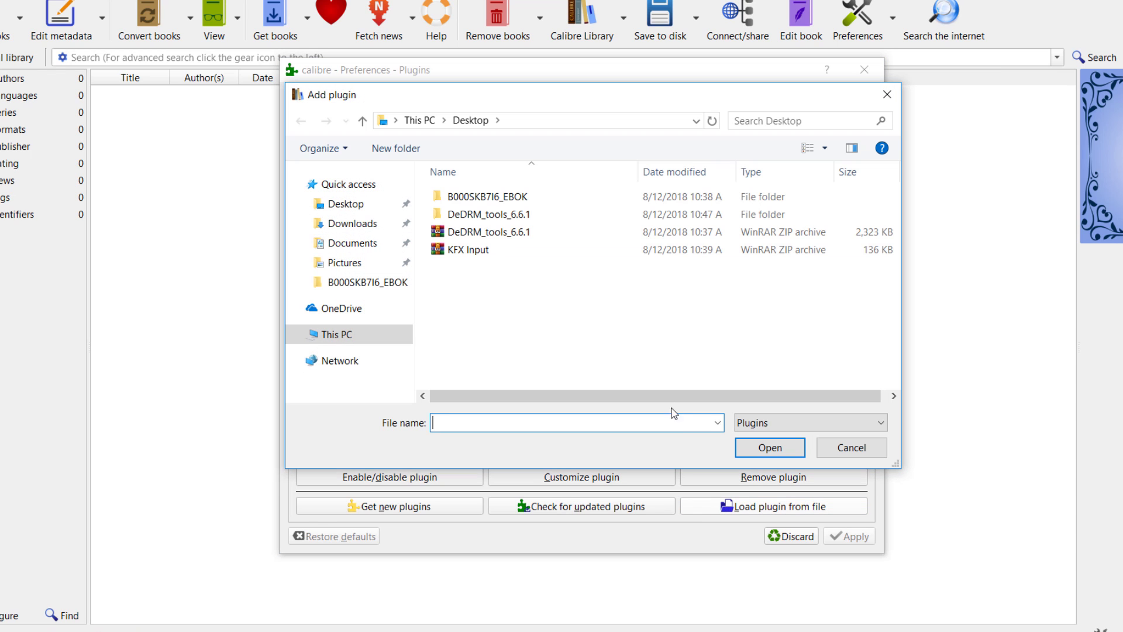
pyautogui.doubleClick(556, 217)
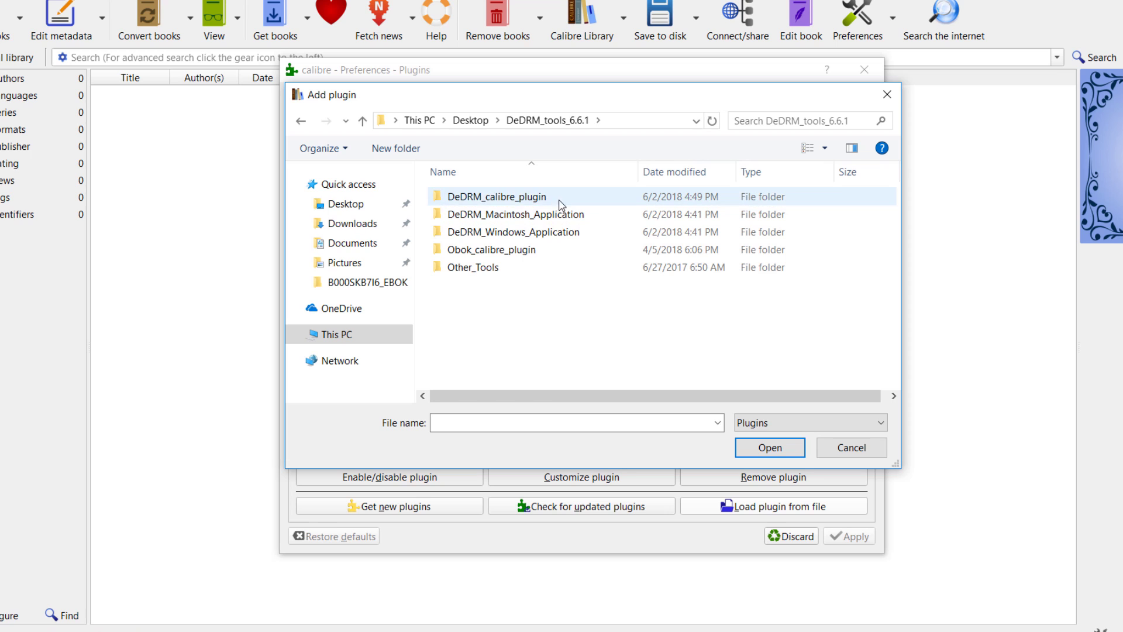
pyautogui.doubleClick(561, 200)
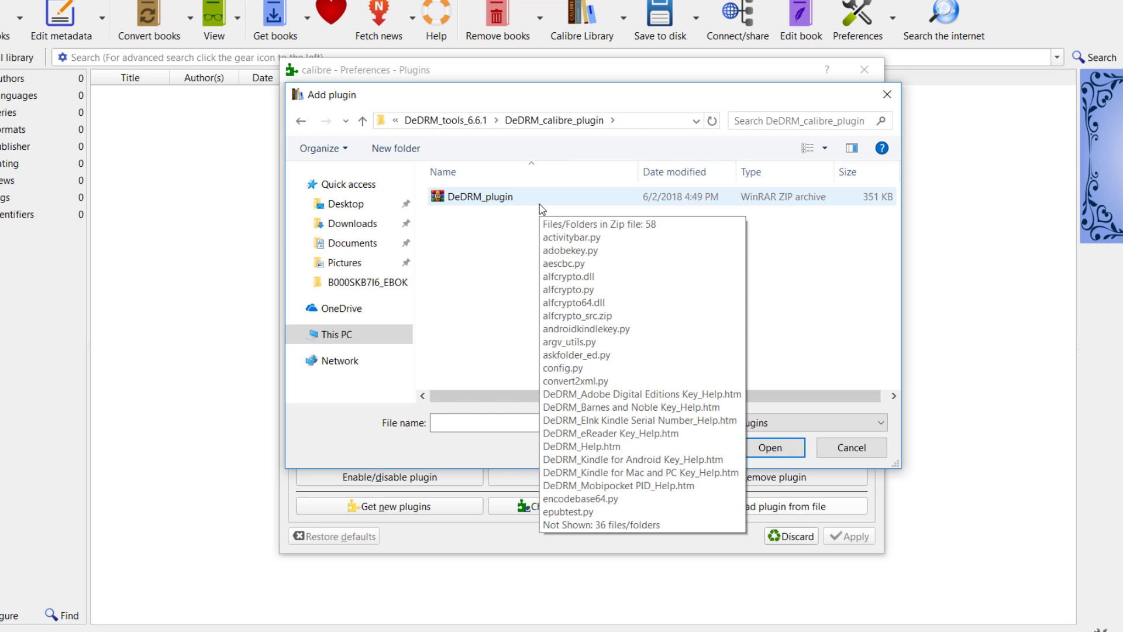
pyautogui.click(539, 201)
pyautogui.click(760, 448)
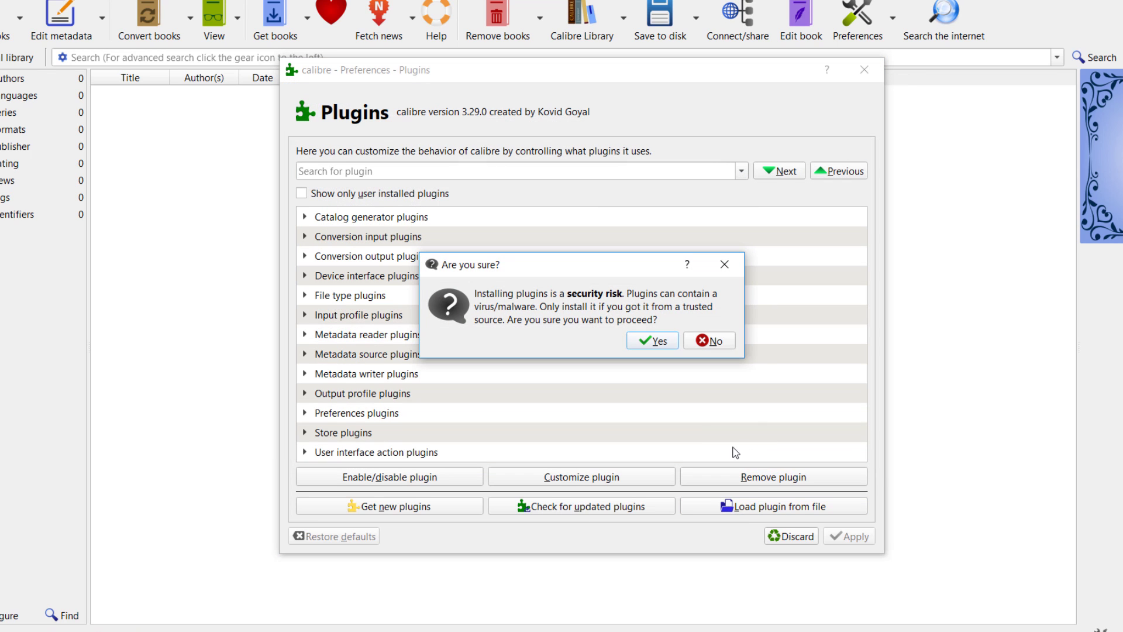
pyautogui.click(665, 345)
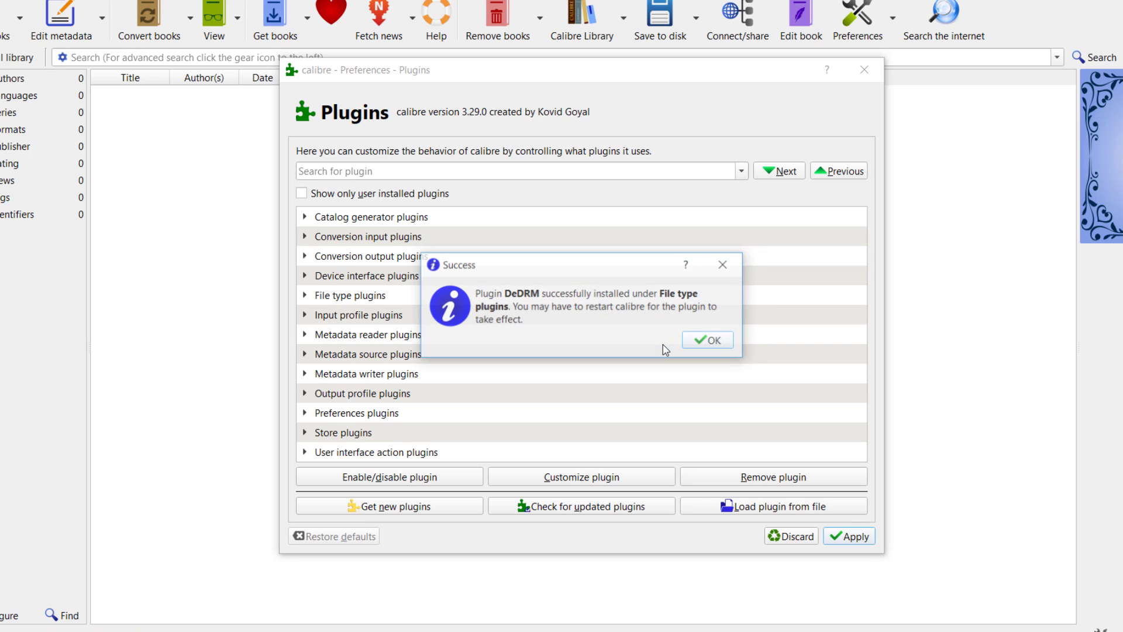
pyautogui.click(698, 347)
pyautogui.scroll(-1, 762, 427)
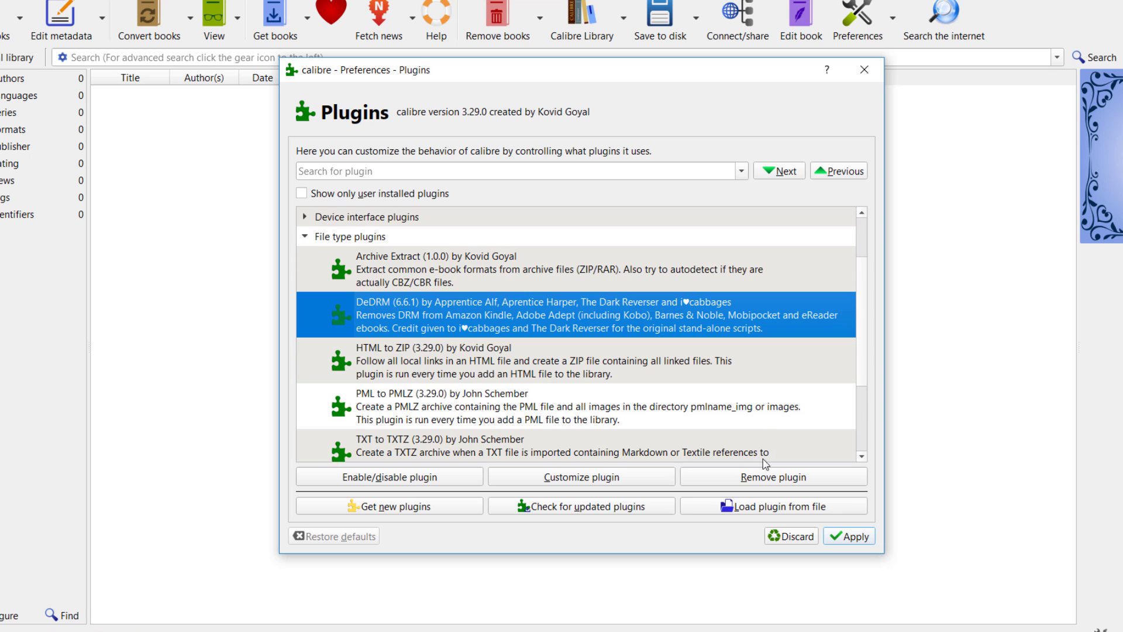
# Step: Install the KFX Input plugin archive from the desktop, accepting the security risk
pyautogui.click(734, 505)
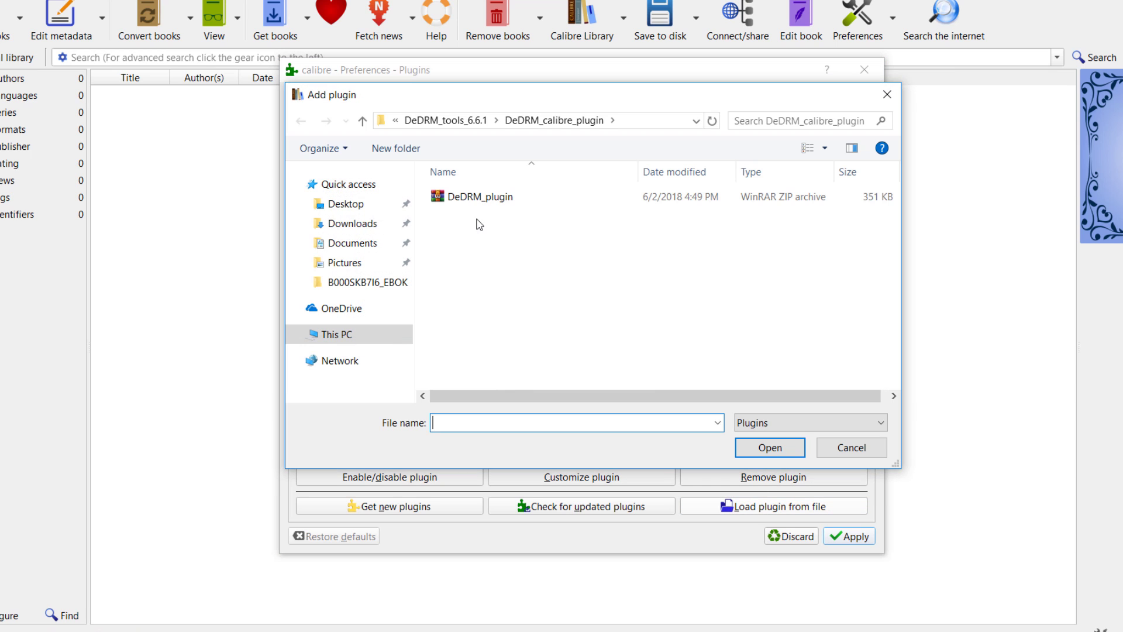
pyautogui.click(358, 204)
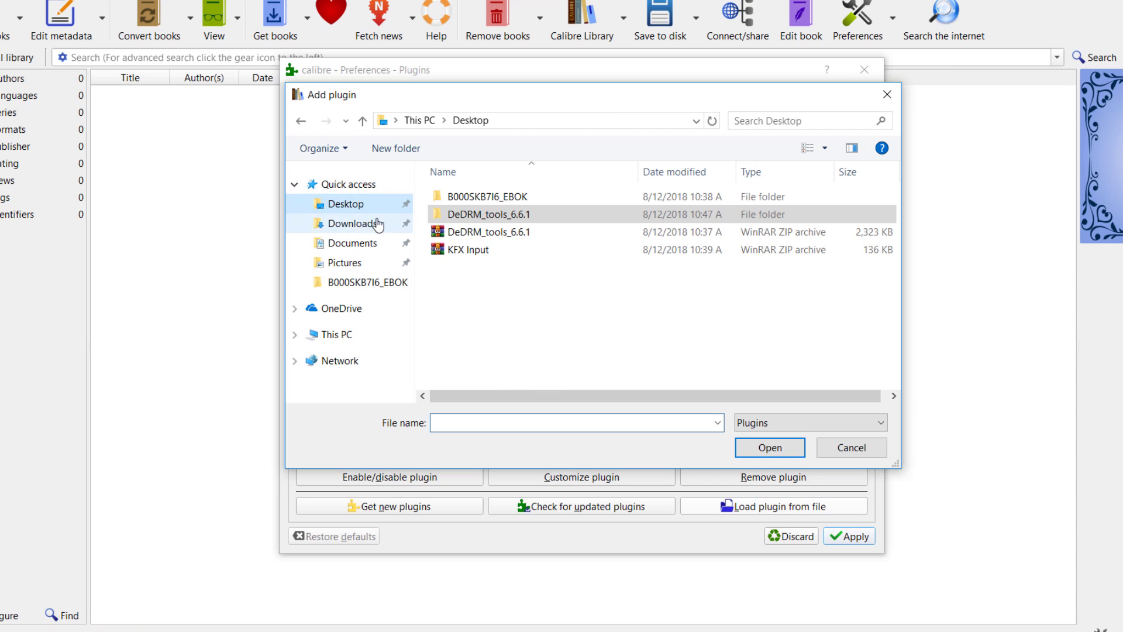
pyautogui.click(485, 259)
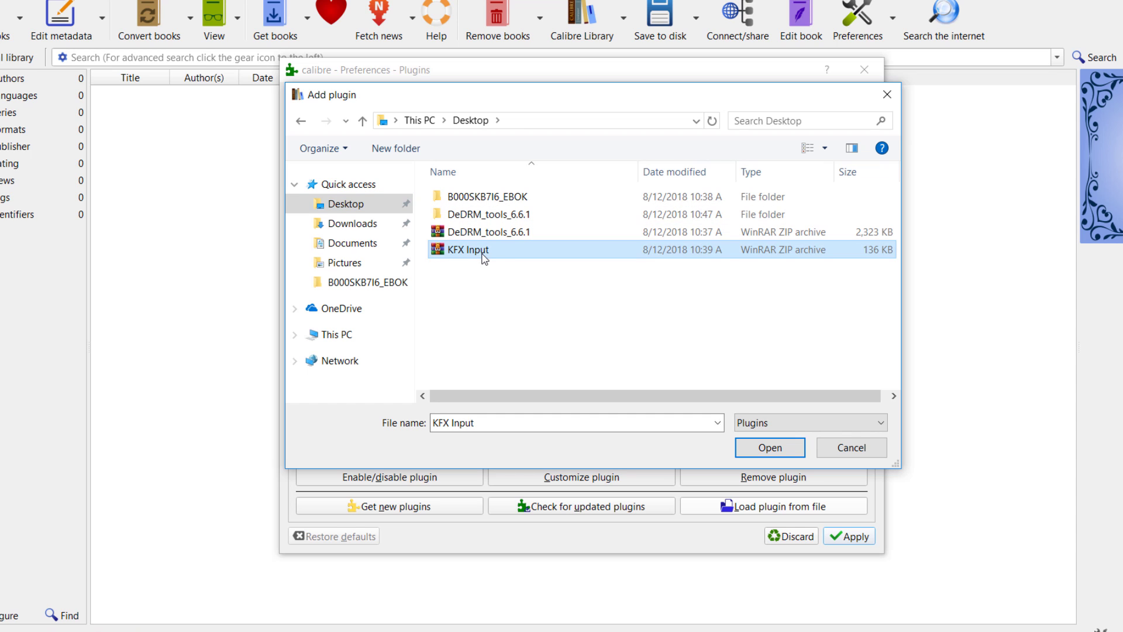
pyautogui.click(766, 450)
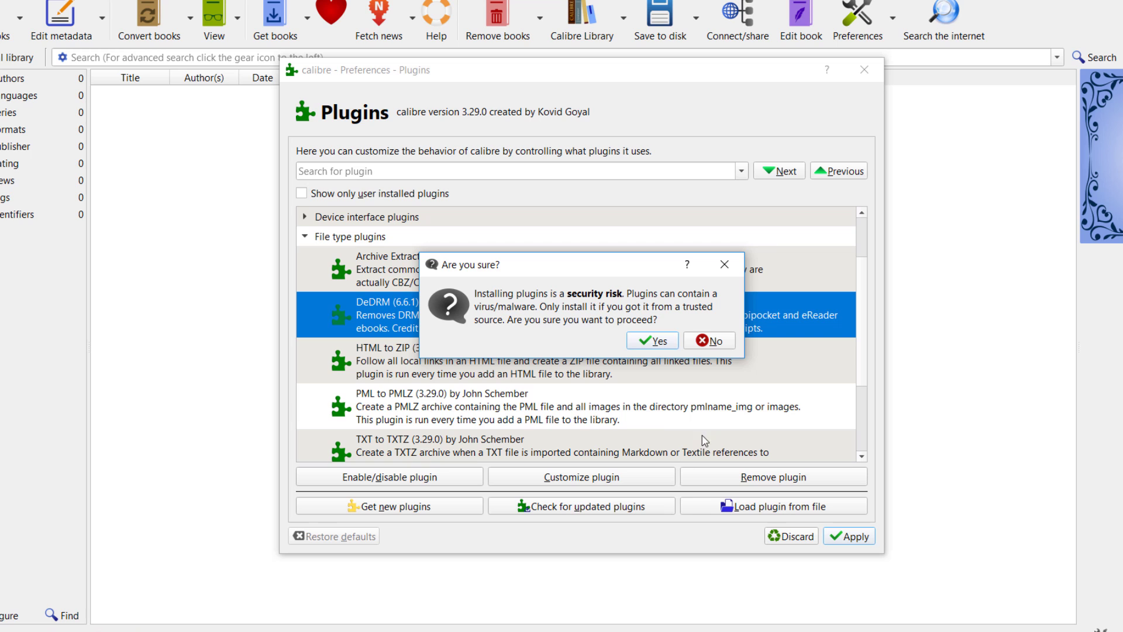
pyautogui.click(660, 344)
pyautogui.click(714, 342)
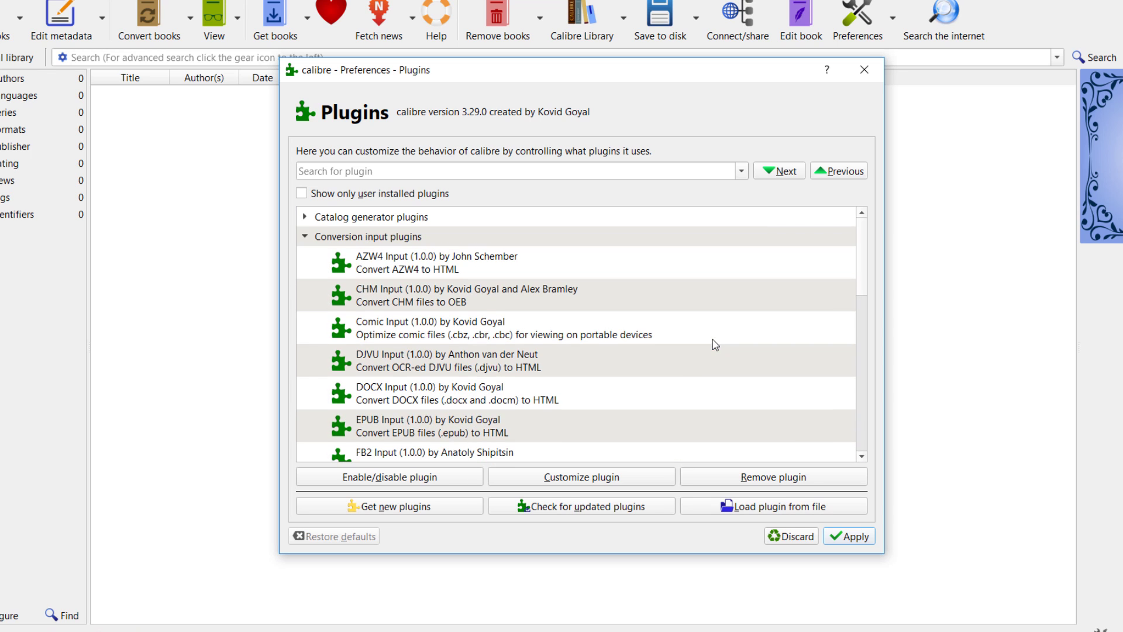
# Step: Apply the plugin changes, leave the preferences, and restart calibre by closing and reopening it
pyautogui.click(868, 544)
pyautogui.click(858, 538)
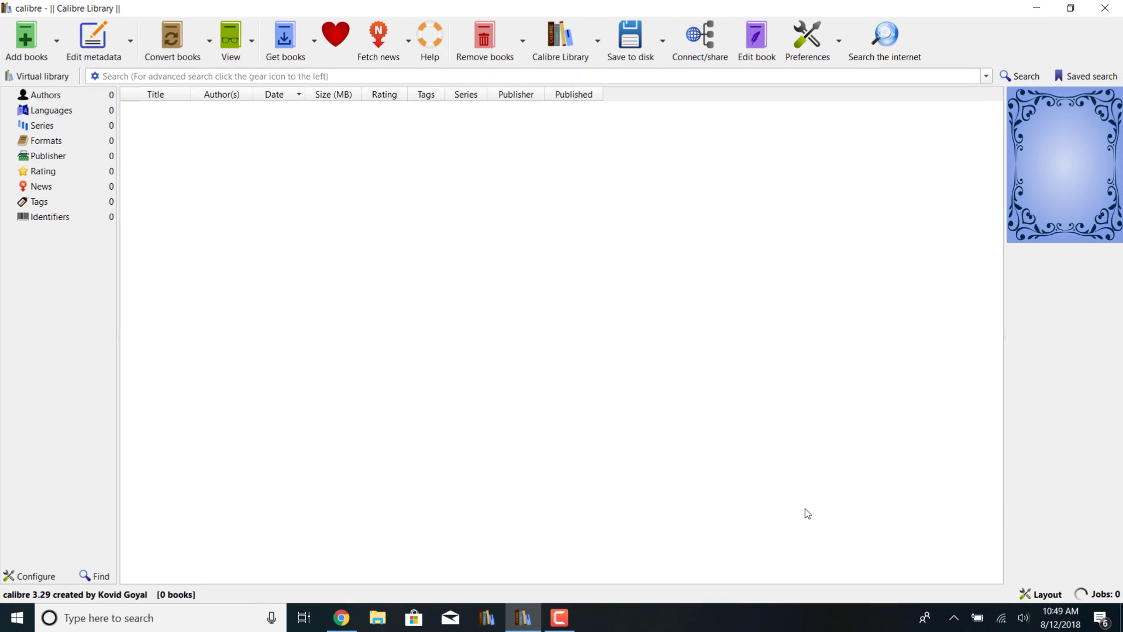
pyautogui.click(1103, 8)
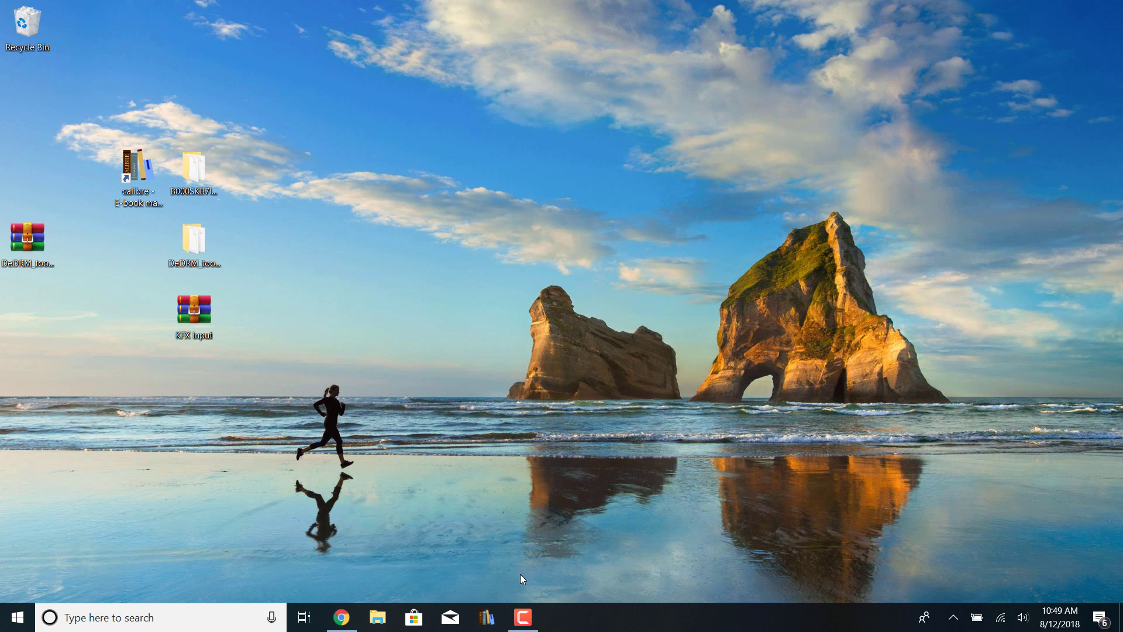
pyautogui.click(487, 616)
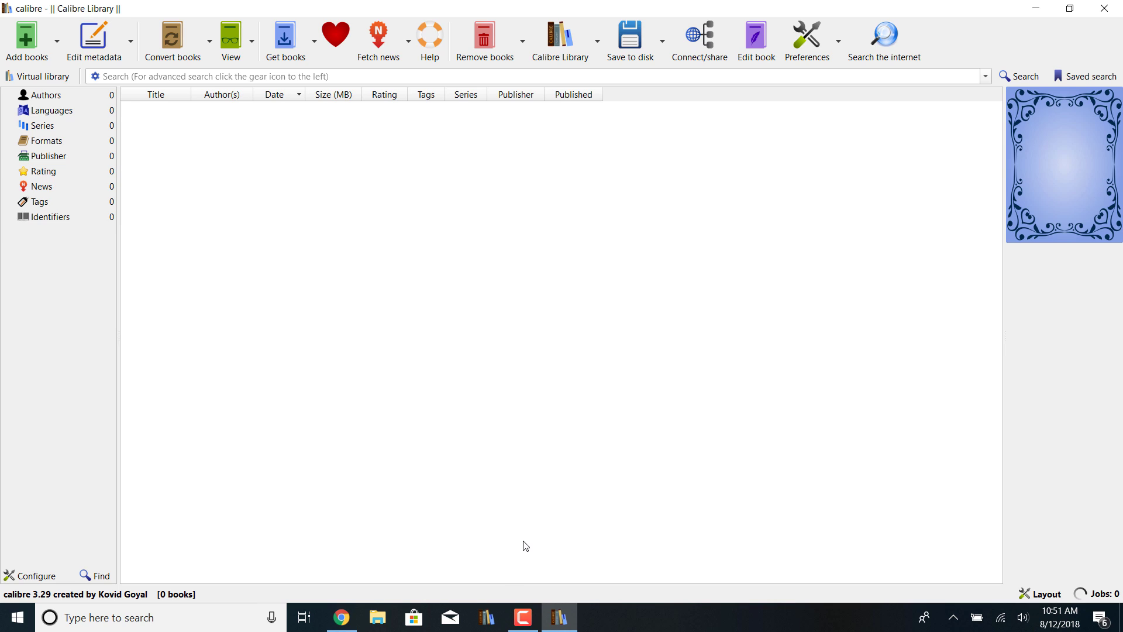
# Step: Add the Kindle book from the B000SKB7I6_EBOK folder on the desktop to the calibre library
pyautogui.click(28, 41)
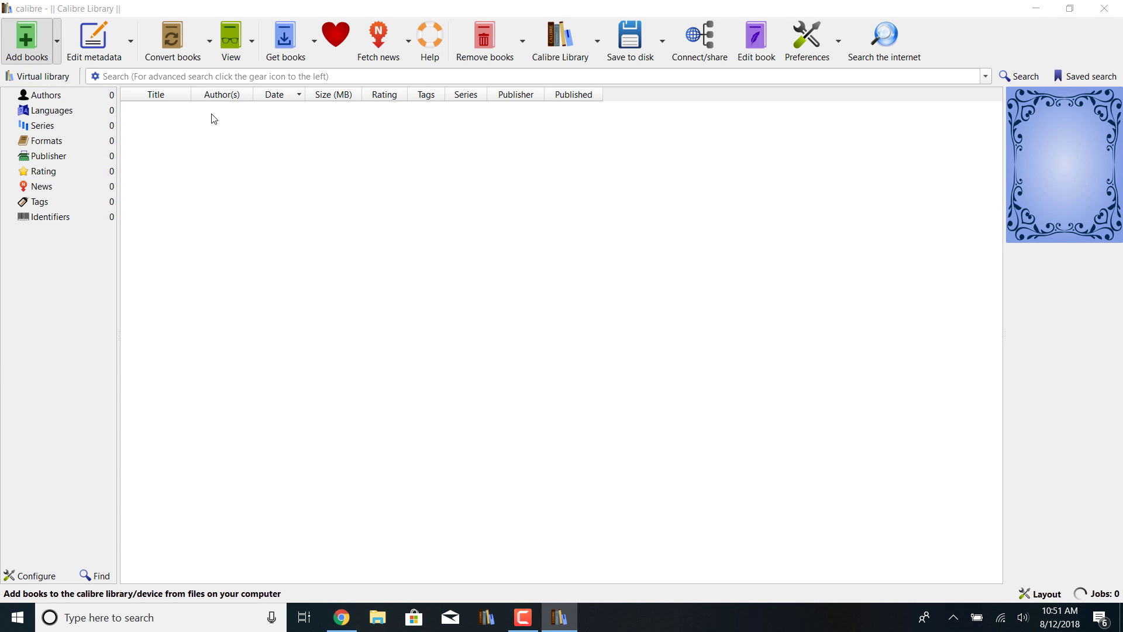
pyautogui.click(83, 129)
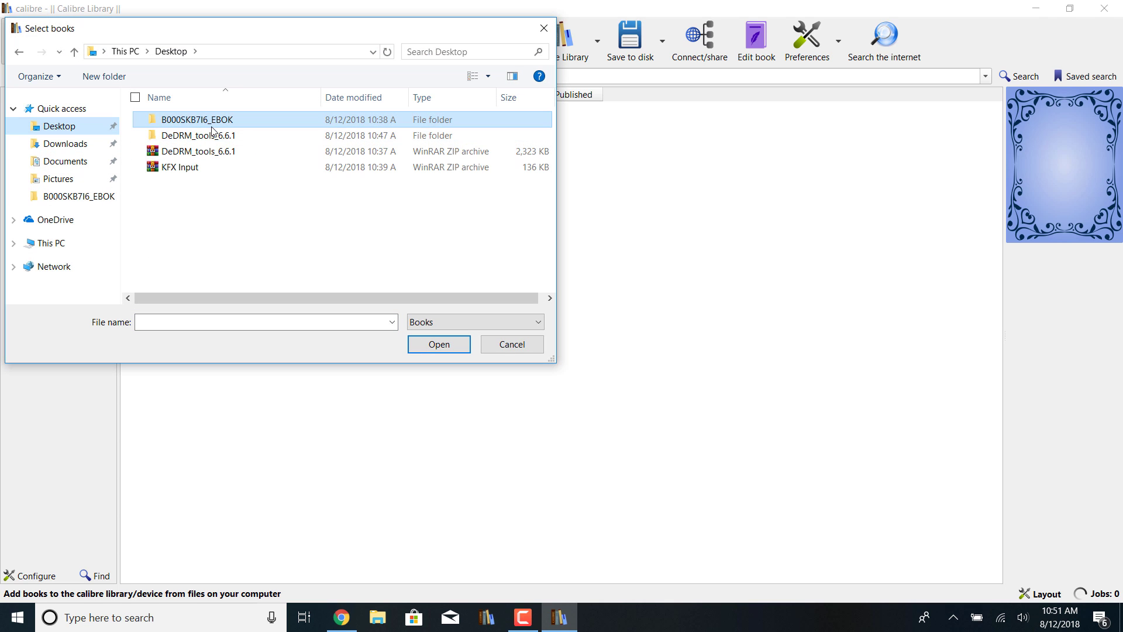
pyautogui.doubleClick(224, 119)
pyautogui.click(224, 141)
pyautogui.doubleClick(224, 141)
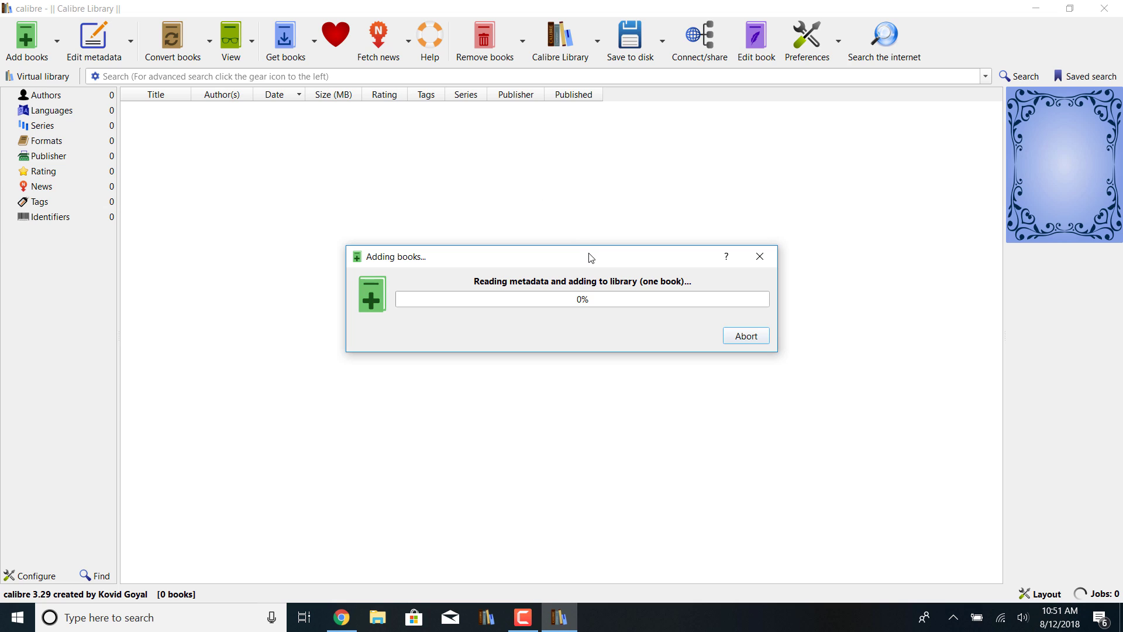